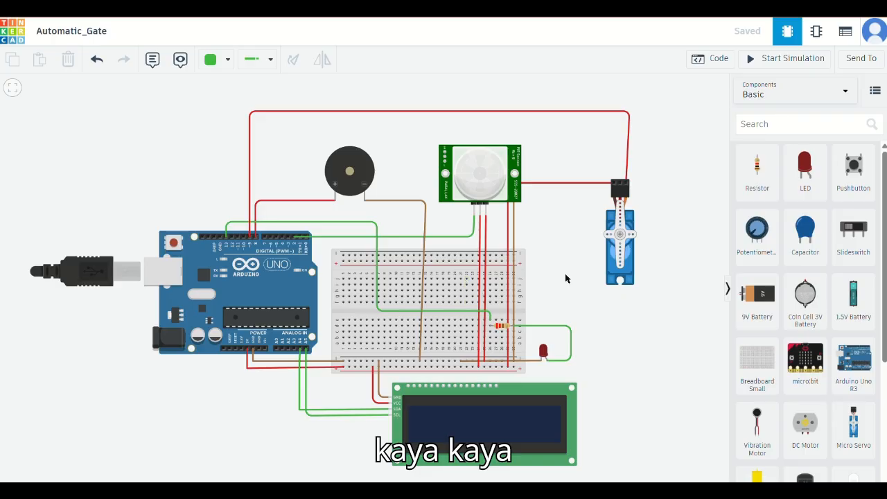
- Open the Arduino sketch in the code editor, skim its loop and helper functions, and hide the editor again
left_click(701, 60)
scroll(679, 266, "down", 7)
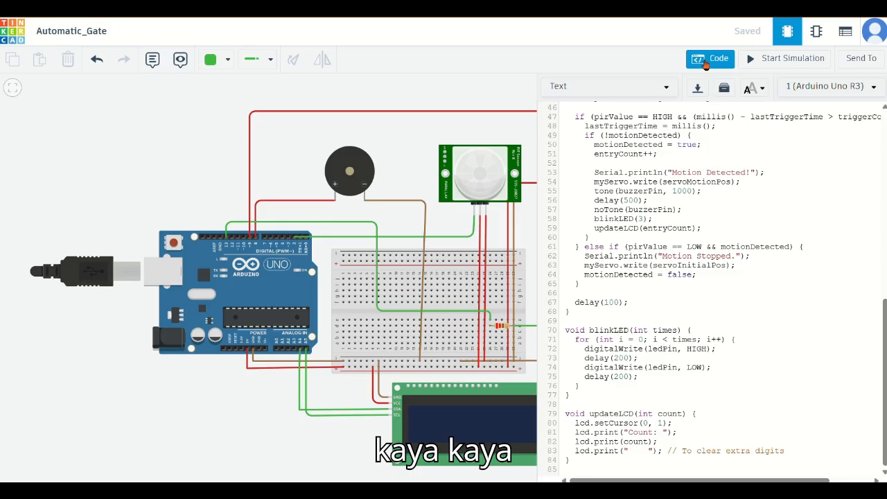
left_click(710, 59)
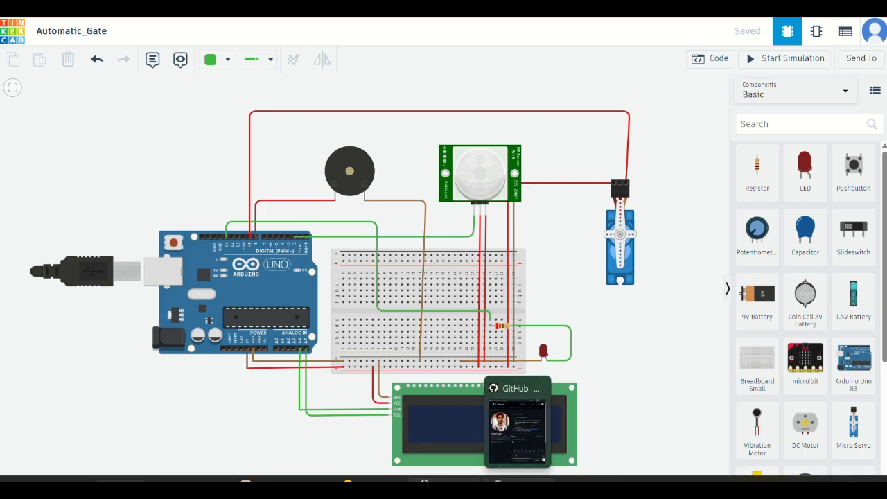
- Switch to the Snipping Tool capture of the Arduino Uno pinout, examine its pin labels, and return to the circuit
left_click(852, 480)
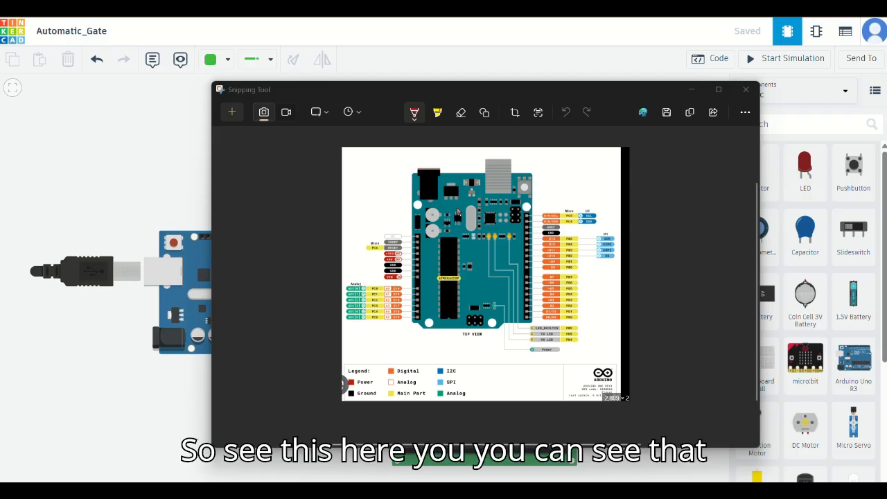
scroll(457, 211, "up", 2)
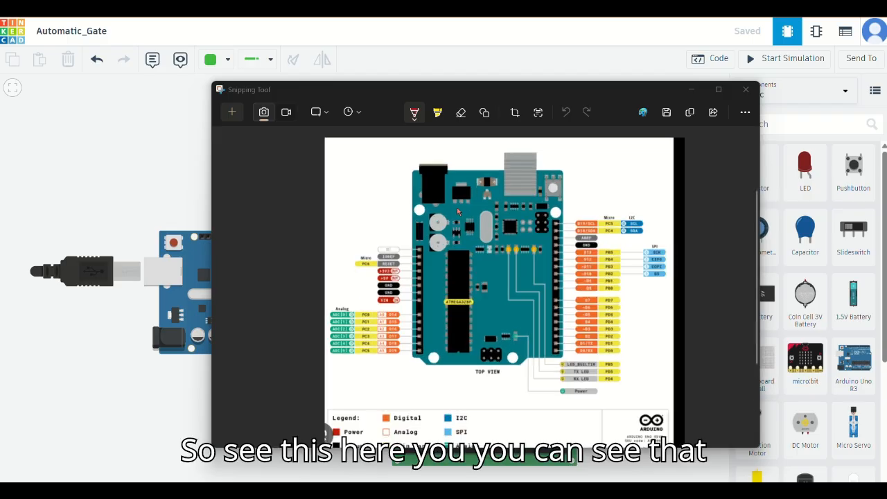
scroll(457, 211, "down", 1)
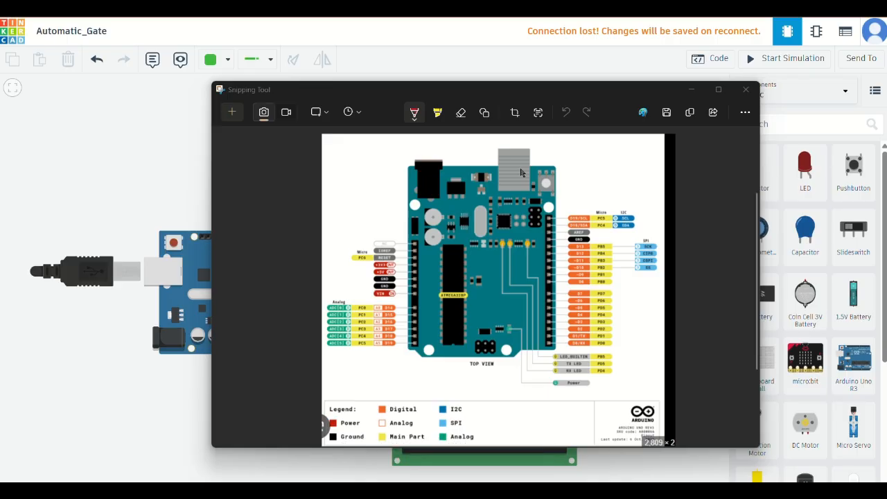
left_click(386, 23)
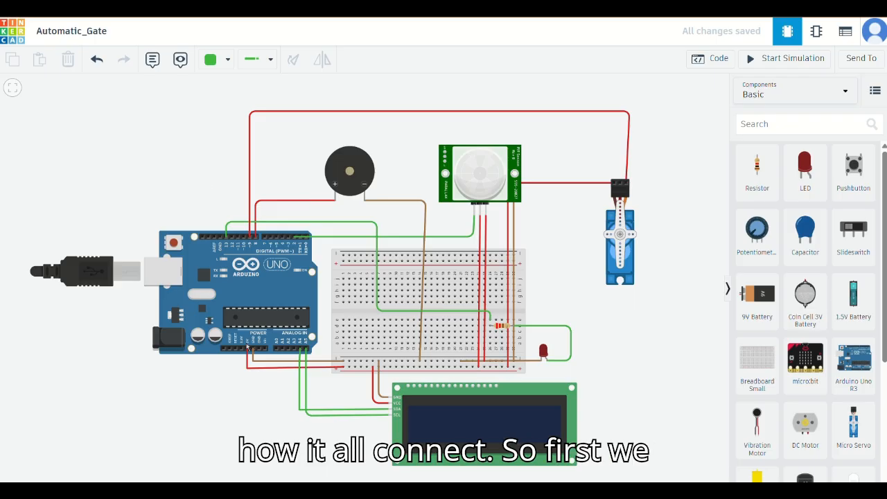
- Move the PIR sensor up and reroute the servo's red power wire around its outer side, checking the servo's ground and signal pins
left_click_drag(478, 167, 483, 136)
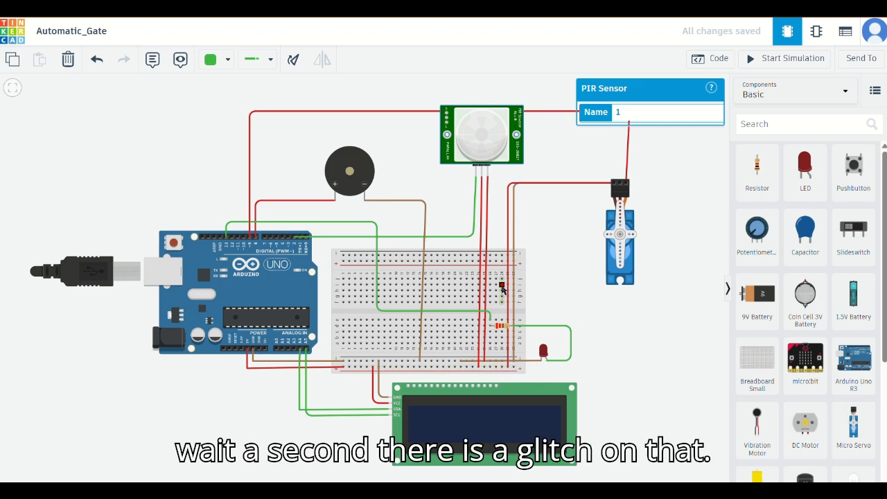
left_click_drag(510, 188, 585, 156)
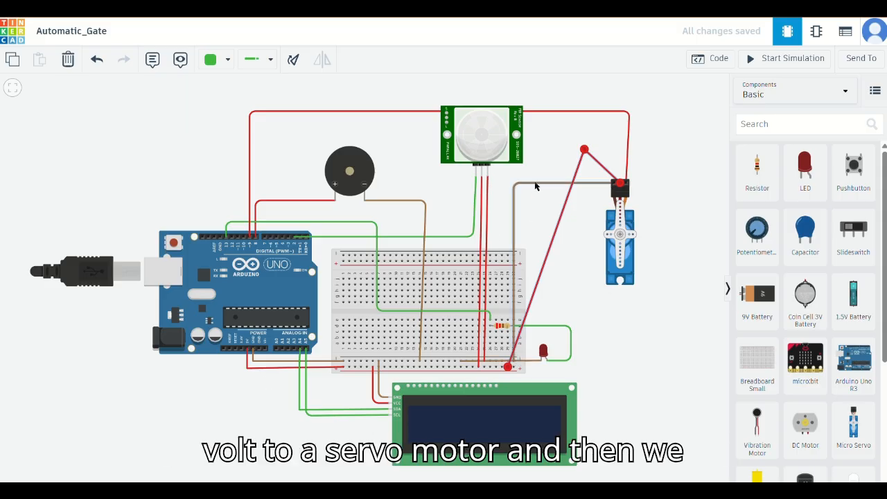
left_click(614, 185)
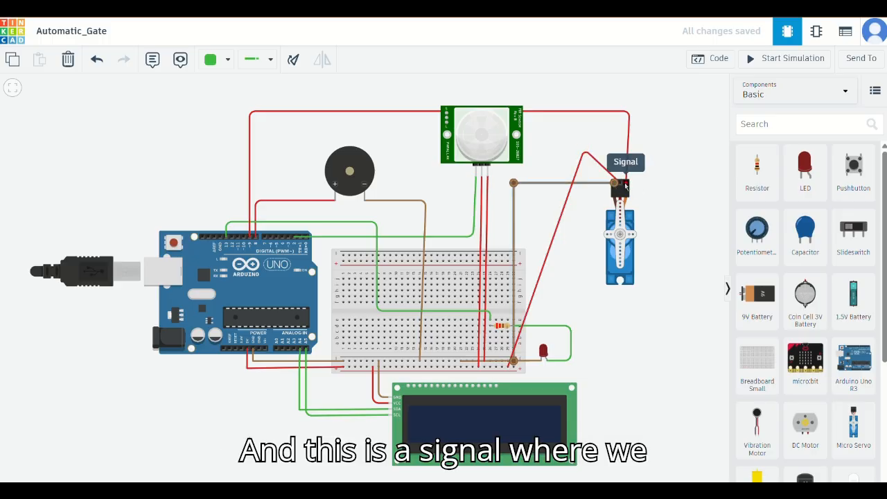
left_click(633, 186)
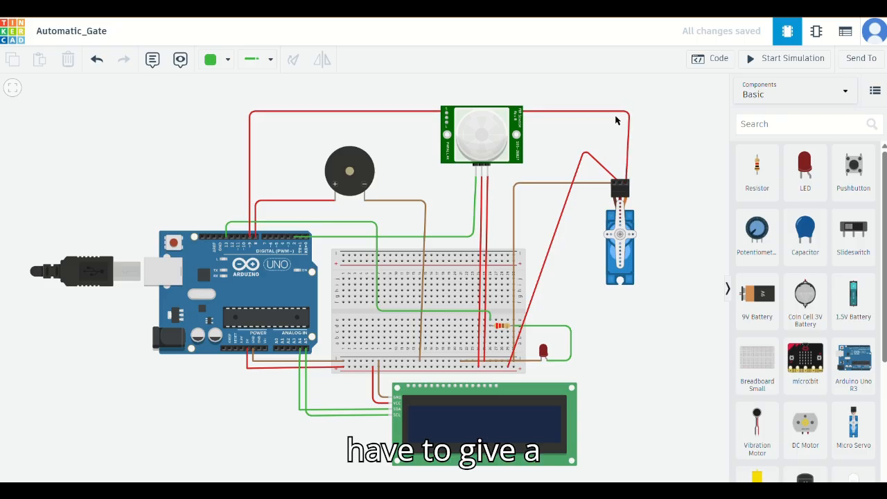
- Reposition the PIR sensor above the breadboard between the buzzer and servo, and reshape the servo's brown ground wire to slope toward its connector
left_click(500, 129)
left_click_drag(485, 162, 497, 154)
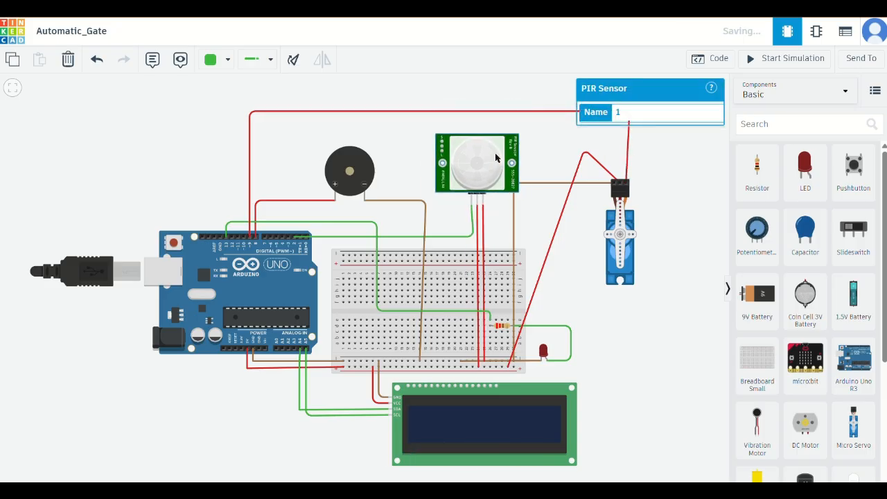
left_click(539, 139)
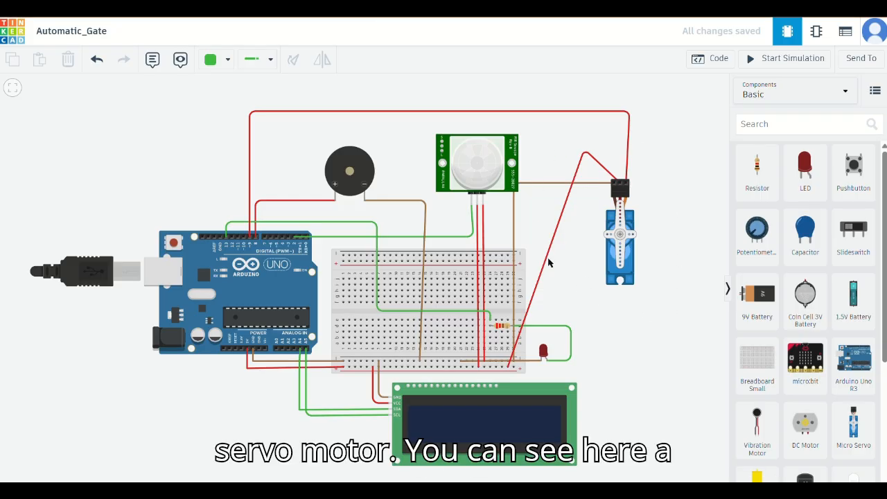
left_click_drag(495, 175, 472, 166)
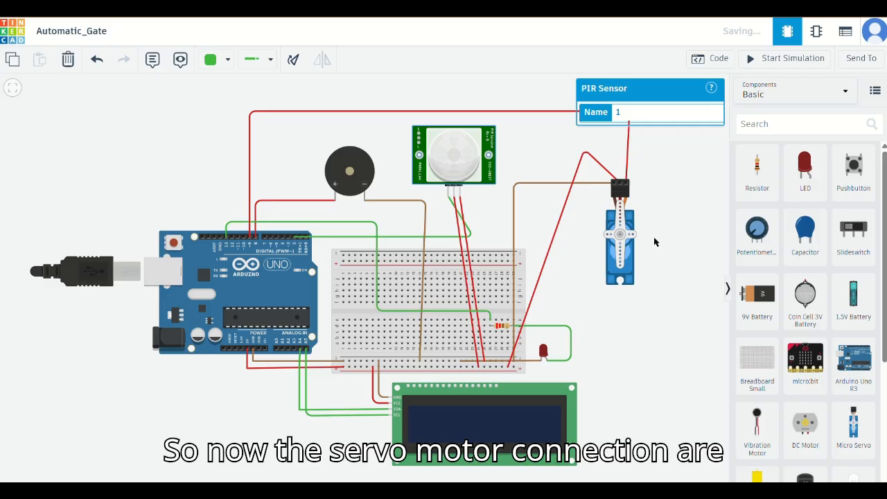
left_click_drag(540, 186, 530, 189)
left_click_drag(446, 160, 474, 166)
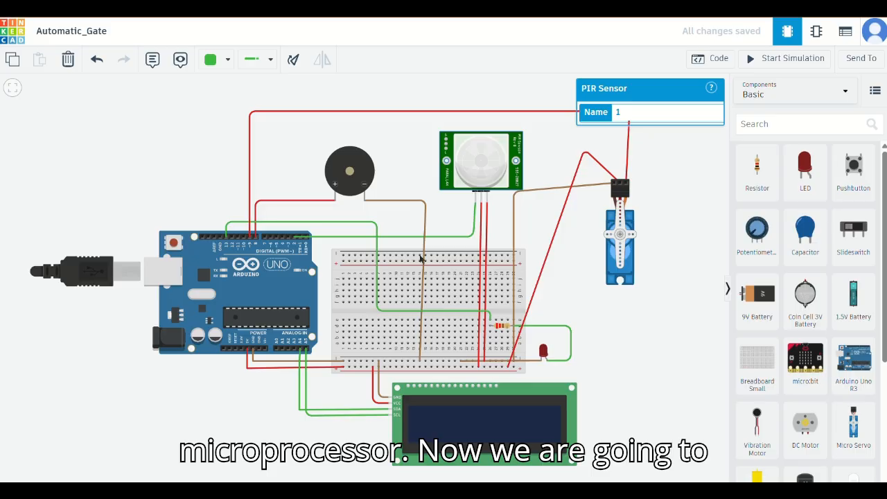
left_click(580, 299)
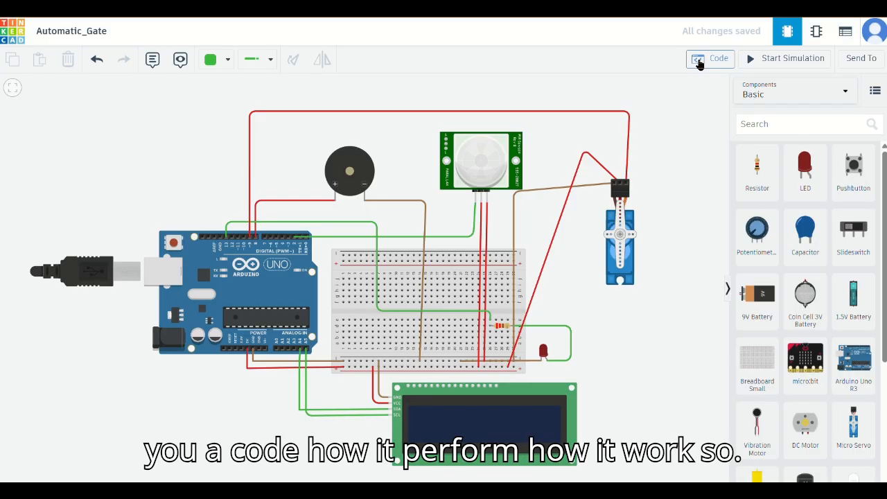
- Open the Arduino sketch and examine its library includes, servo setup and pin definitions
left_click(710, 58)
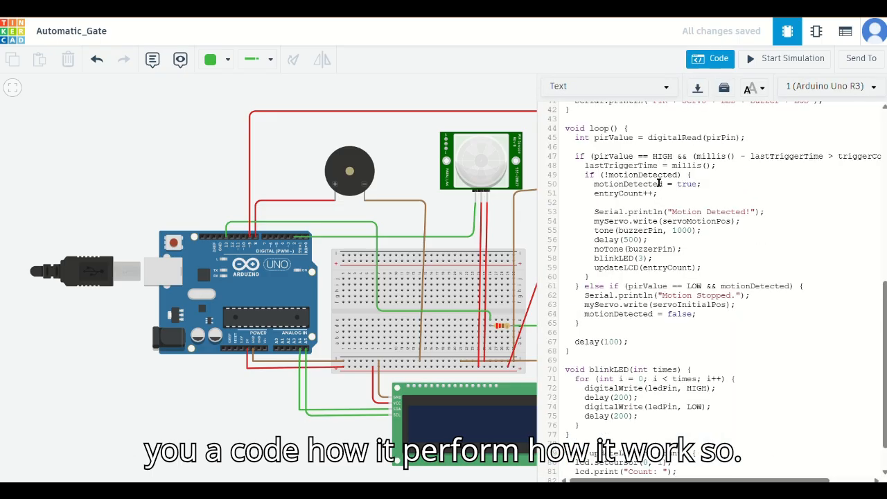
scroll(651, 179, "up", 6)
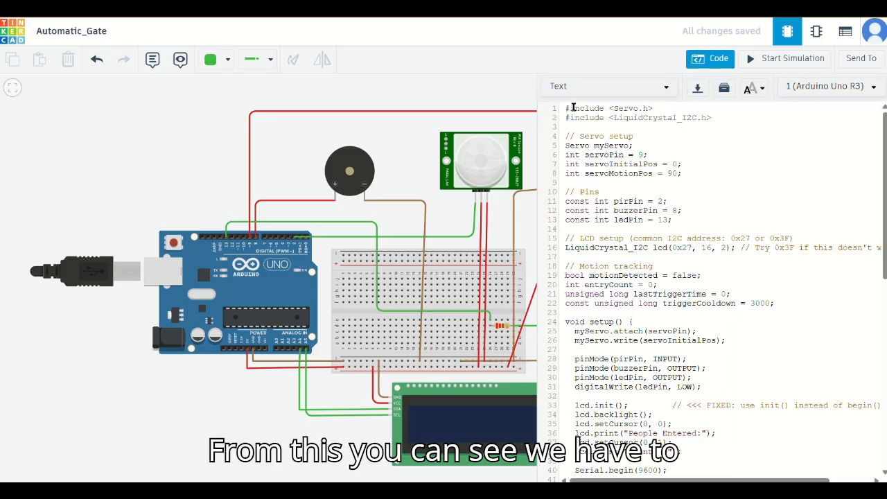
left_click(717, 118)
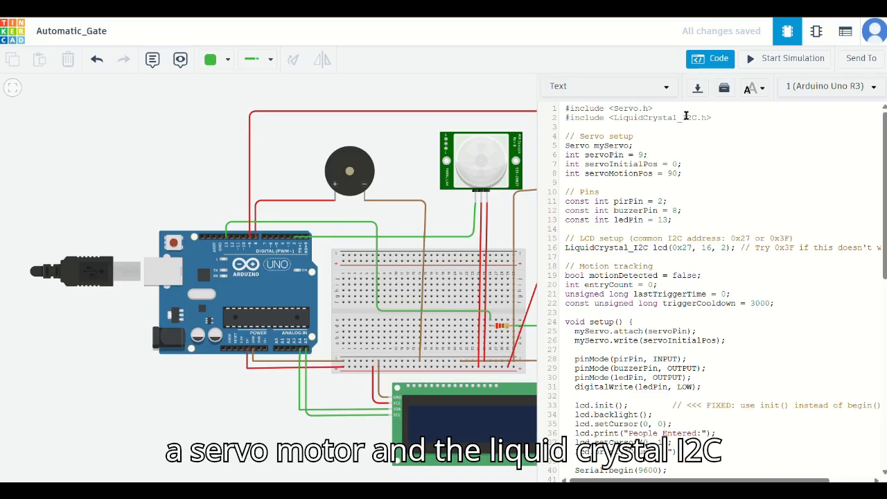
scroll(641, 203, "down", 1)
scroll(631, 184, "up", 1)
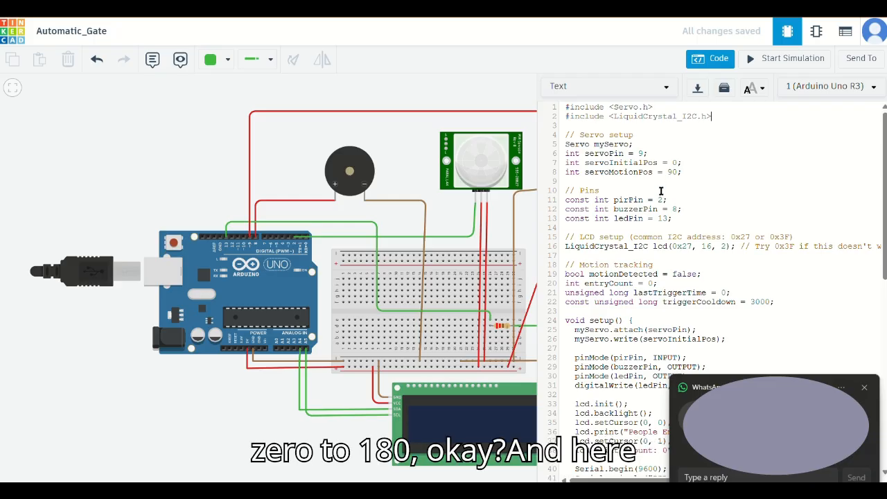
scroll(662, 183, "down", 2)
scroll(628, 168, "up", 2)
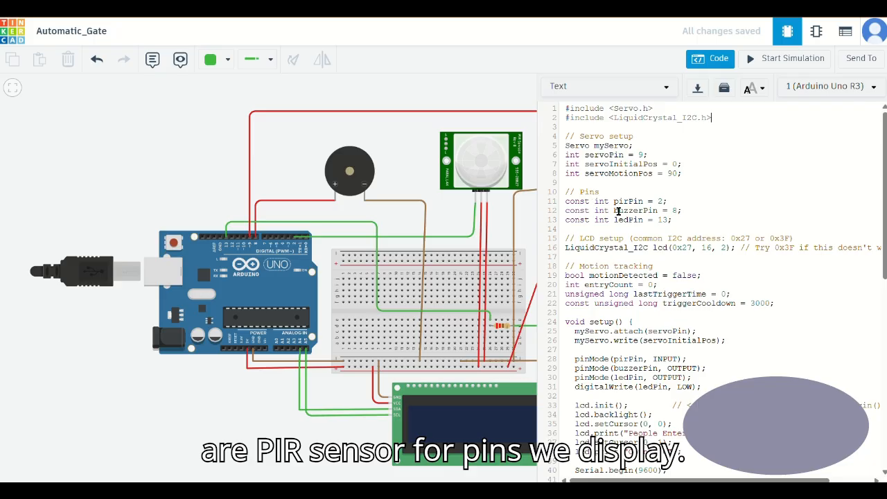
scroll(627, 211, "down", 1)
scroll(629, 212, "up", 1)
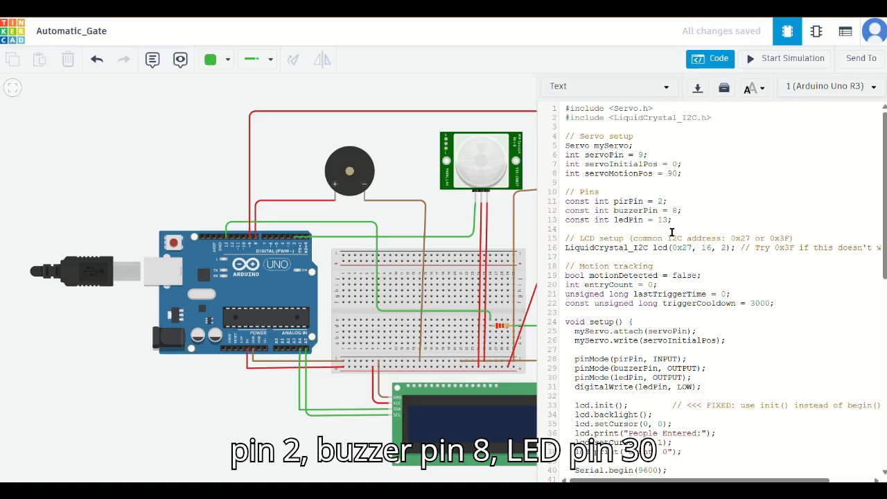
- Examine the sketch's LCD setup and motion tracking variables, highlighting the motionDetected declaration
scroll(671, 232, "down", 3)
scroll(742, 198, "down", 1)
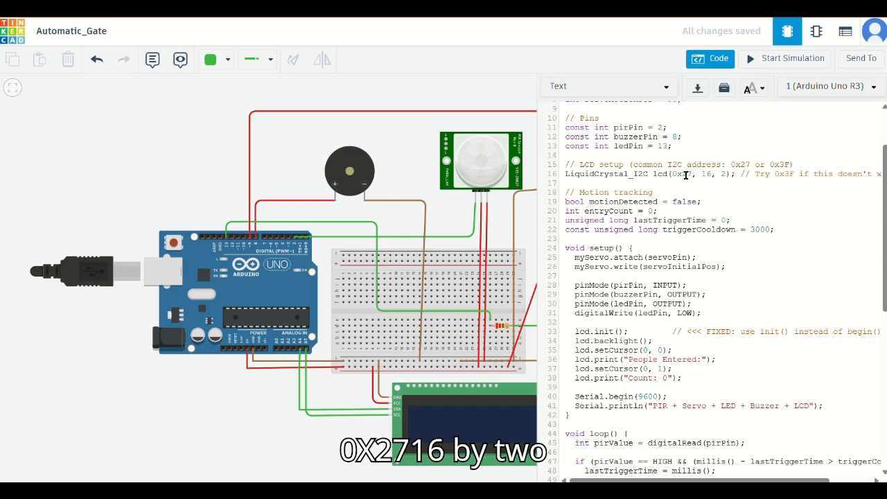
scroll(737, 192, "down", 3)
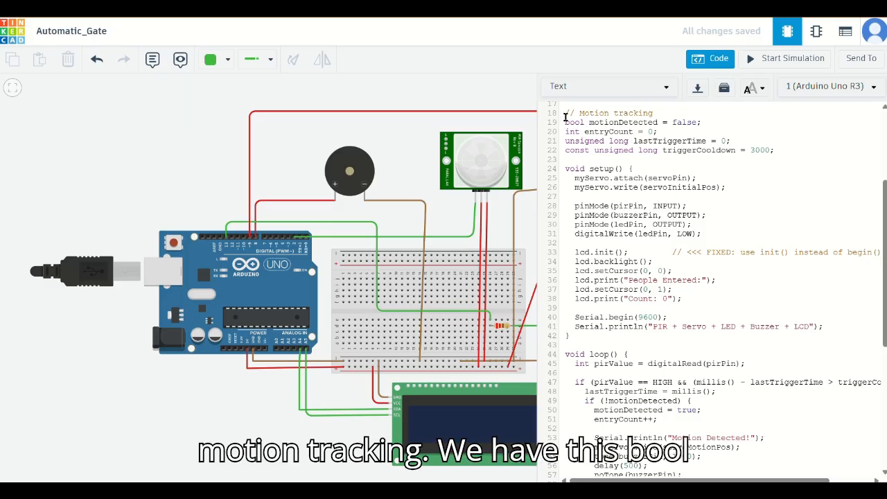
left_click_drag(565, 122, 632, 129)
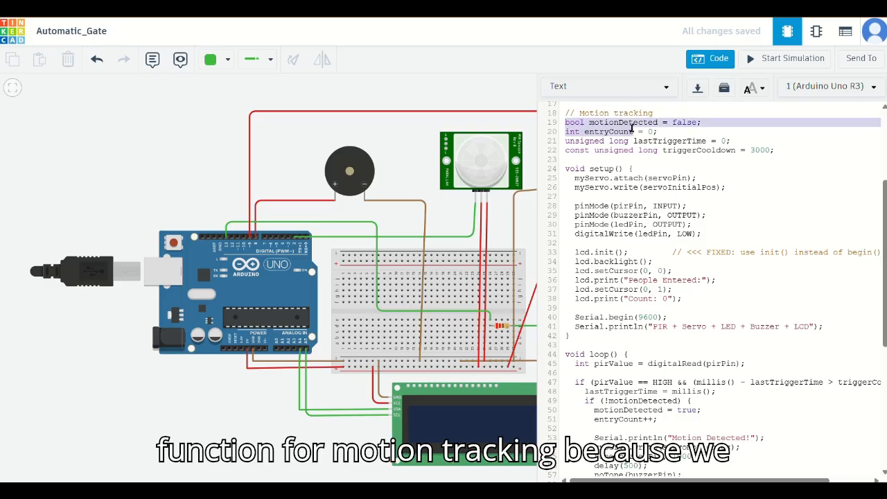
left_click(695, 122)
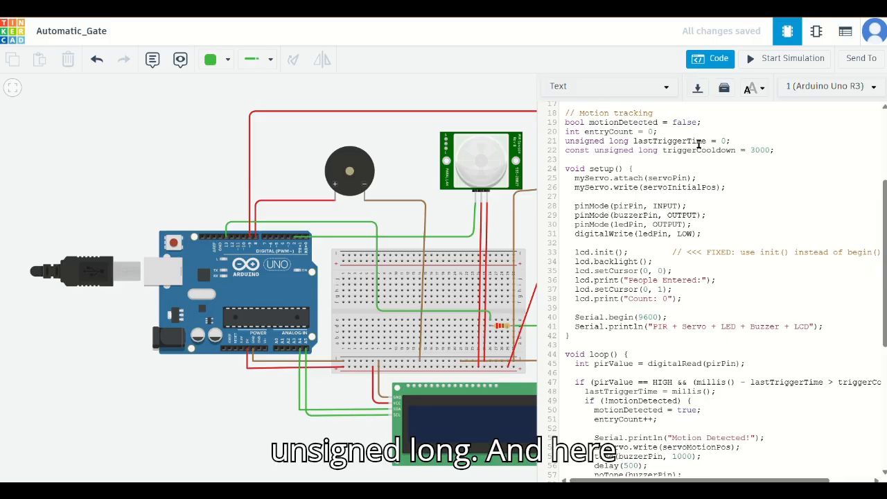
- Read through the sketch's setup, loop, blinkLED and updateLCD functions
scroll(597, 166, "down", 1)
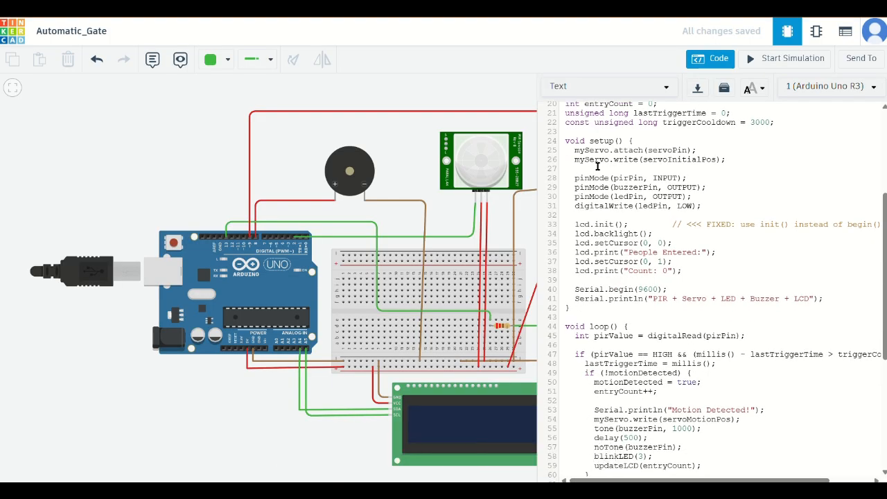
scroll(597, 166, "down", 1)
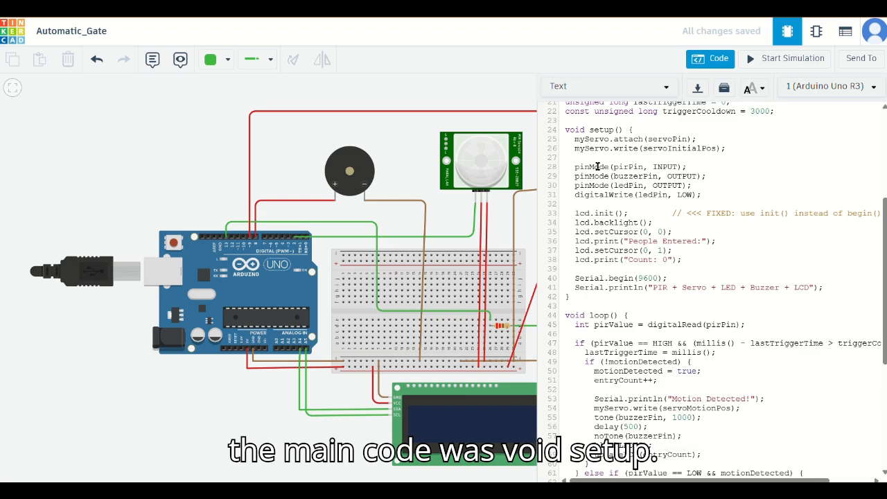
scroll(603, 170, "up", 1)
scroll(617, 187, "down", 3)
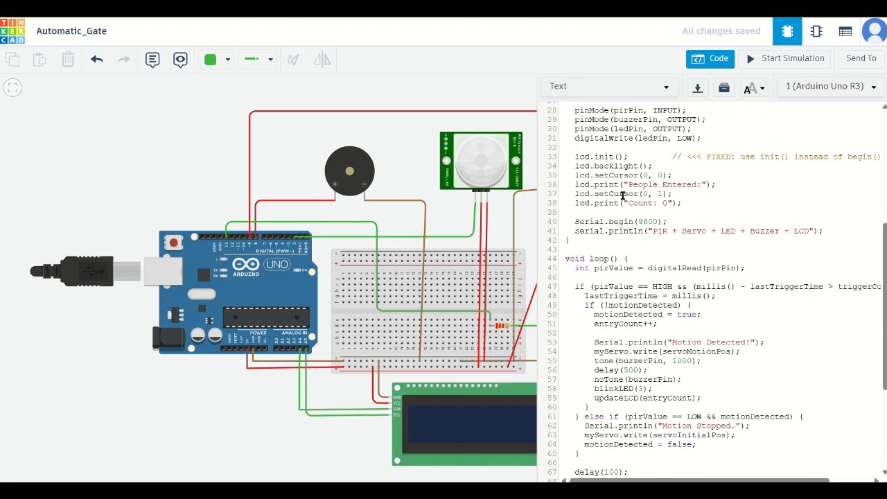
scroll(622, 196, "down", 5)
scroll(622, 196, "up", 1)
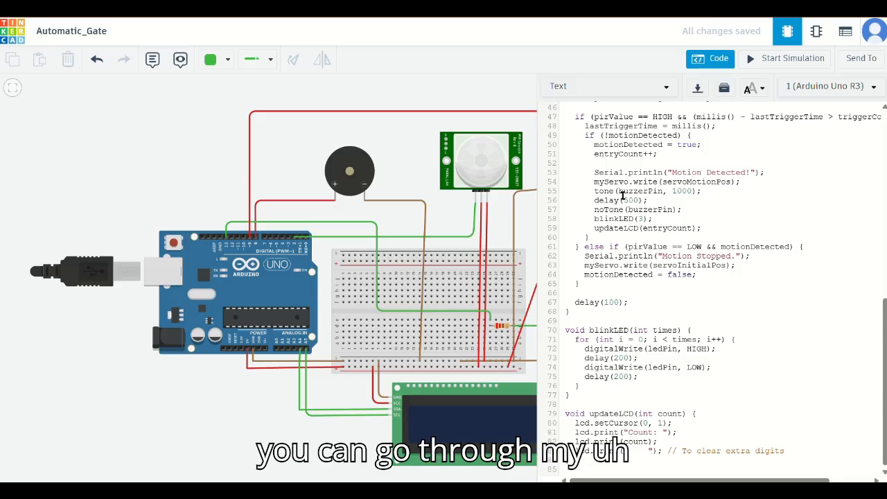
scroll(622, 196, "up", 10)
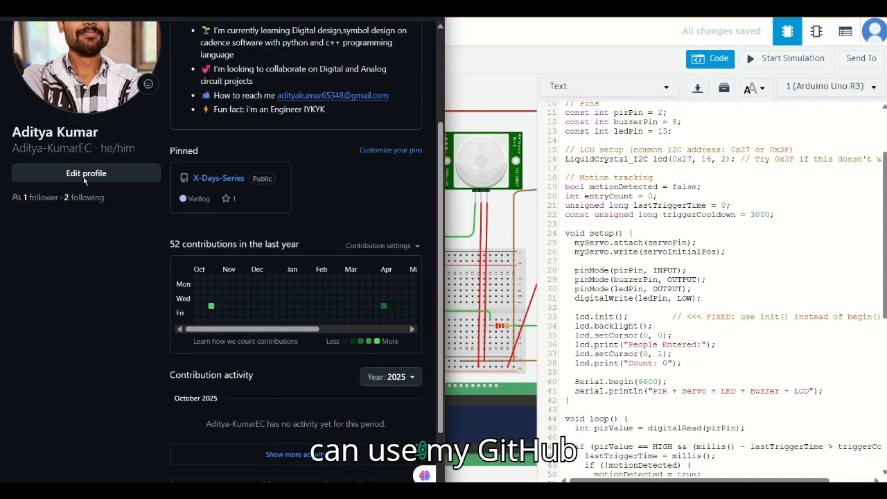
- View the overview of the author's GitHub profile and return to the circuit design
scroll(84, 180, "up", 2)
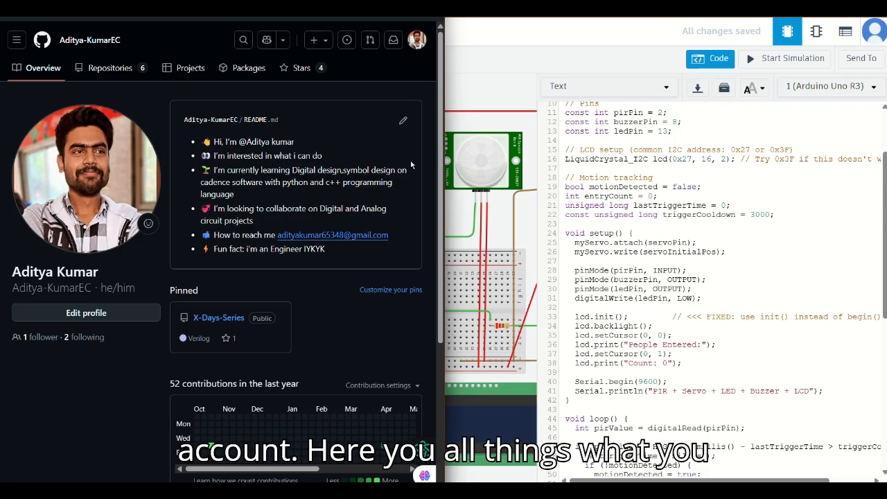
left_click(549, 479)
- Skim the sketch once more, hide the code editor and start the circuit simulation
scroll(601, 387, "down", 4)
scroll(601, 387, "down", 5)
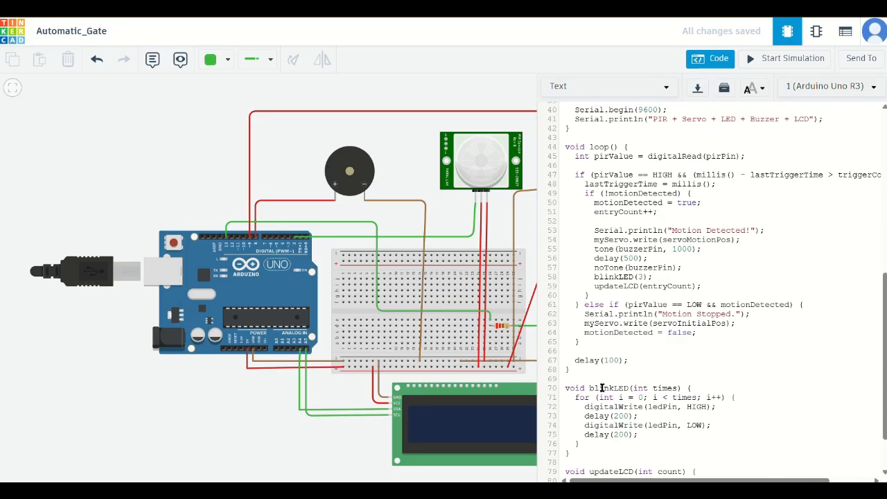
scroll(601, 388, "up", 14)
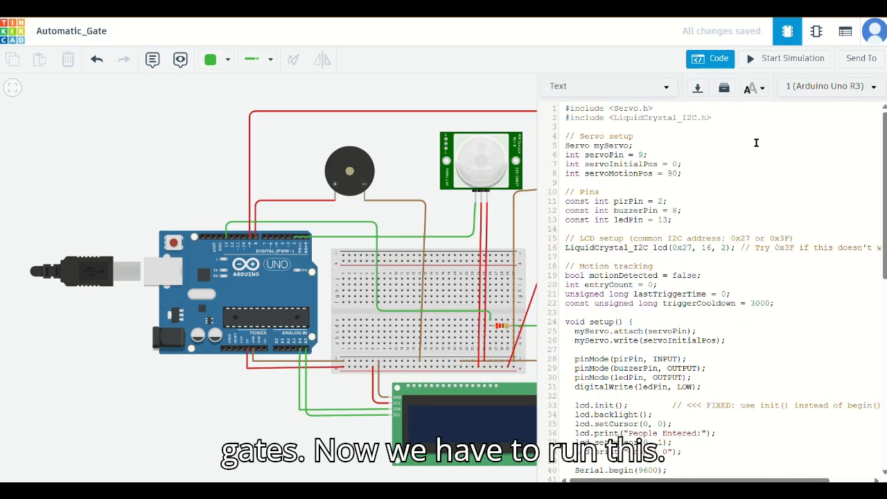
left_click(706, 61)
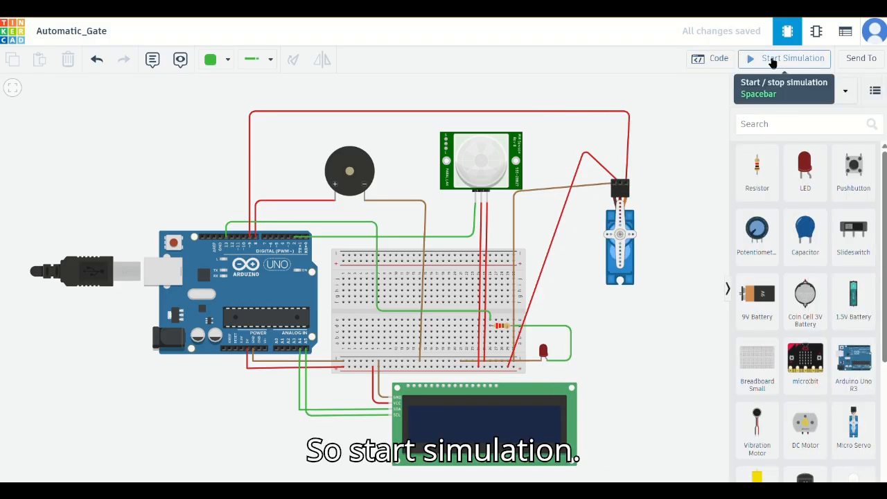
left_click(773, 62)
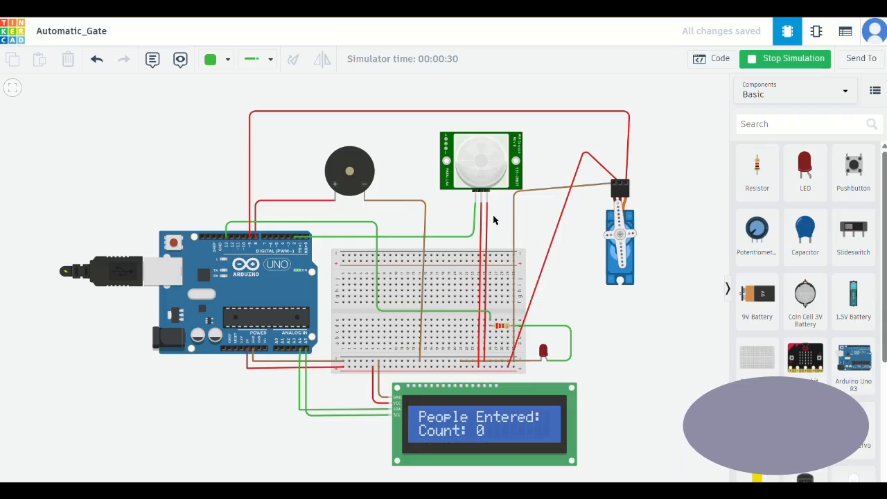
- Select the PIR sensor and move its simulated target back and forth within the detection zone several times to trigger the gate
left_click(478, 169)
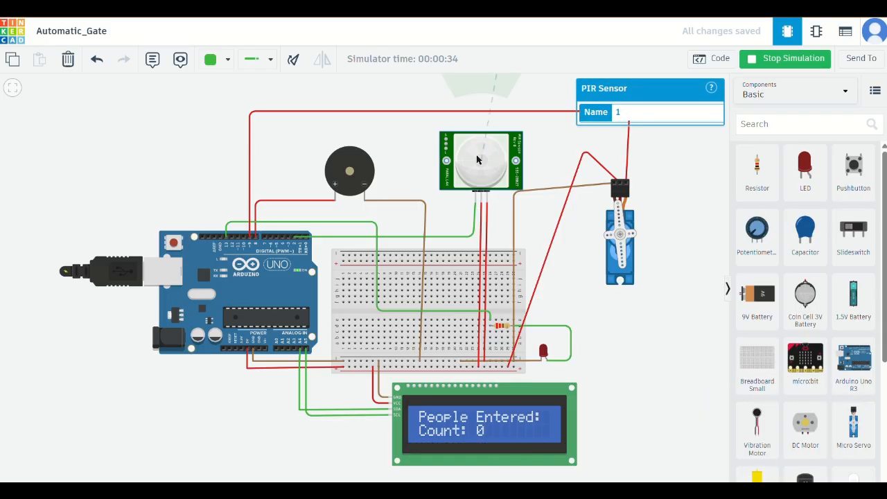
left_click_drag(211, 157, 205, 188)
left_click(455, 184)
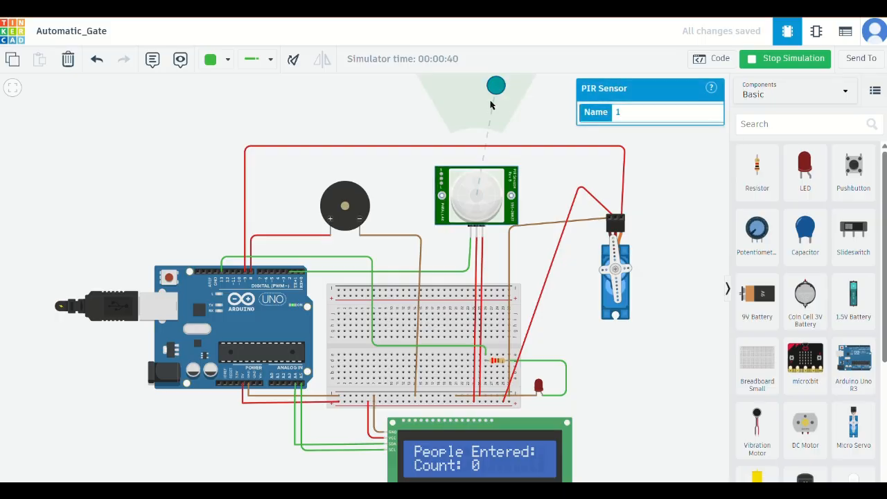
left_click_drag(494, 91, 467, 94)
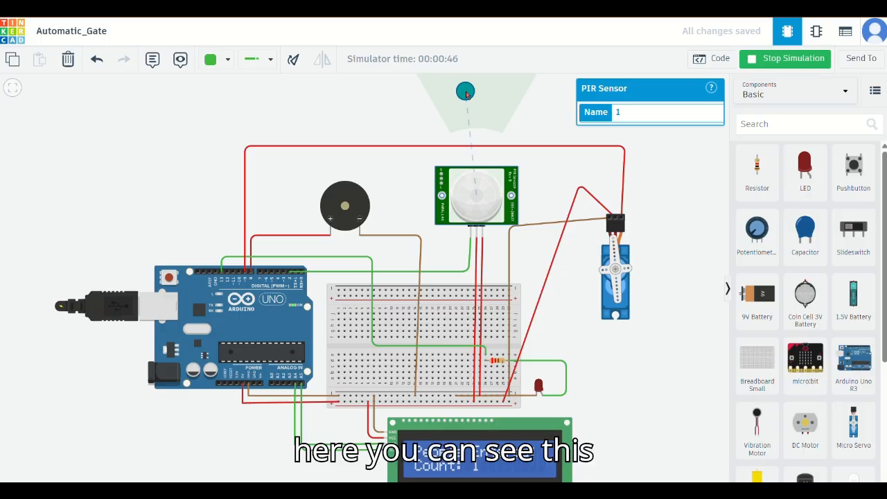
left_click_drag(465, 94, 503, 92)
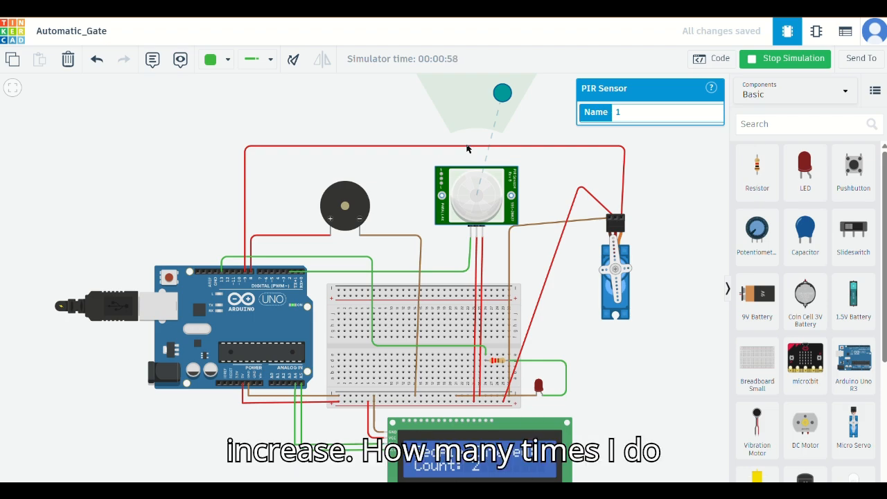
left_click_drag(501, 95, 464, 99)
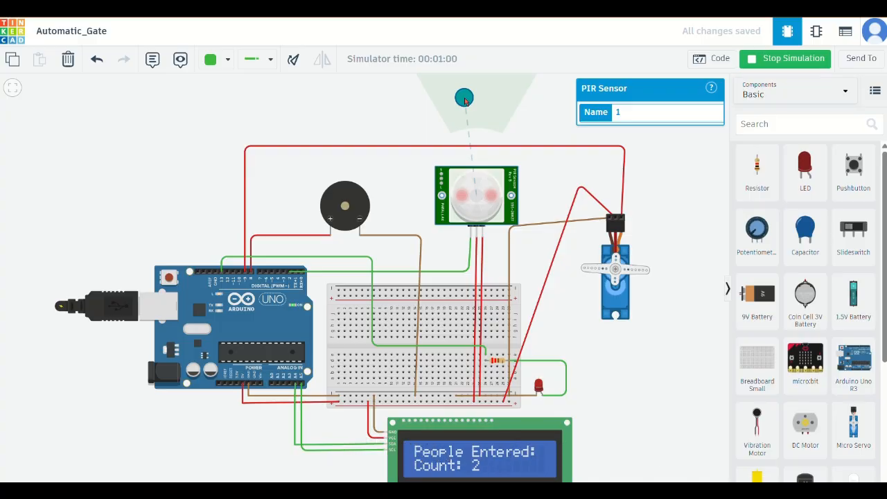
mouse_move(465, 101)
left_mouse_down()
mouse_move(505, 92)
mouse_move(451, 96)
left_mouse_up()
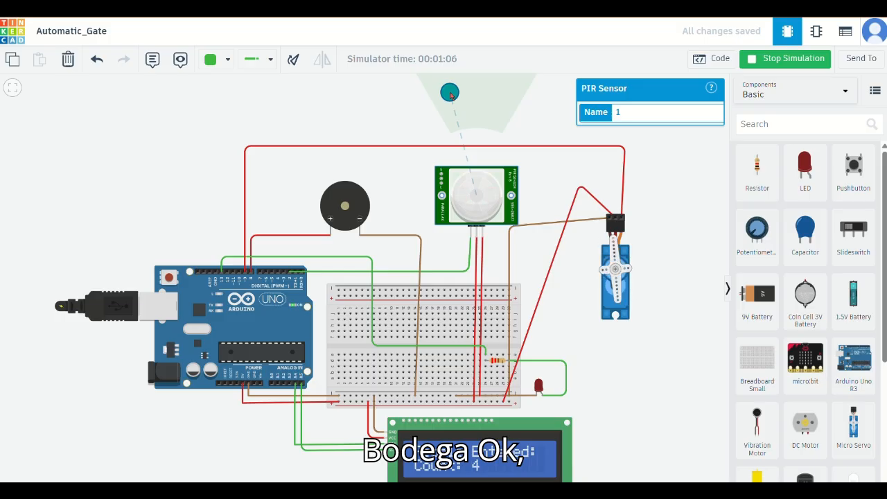